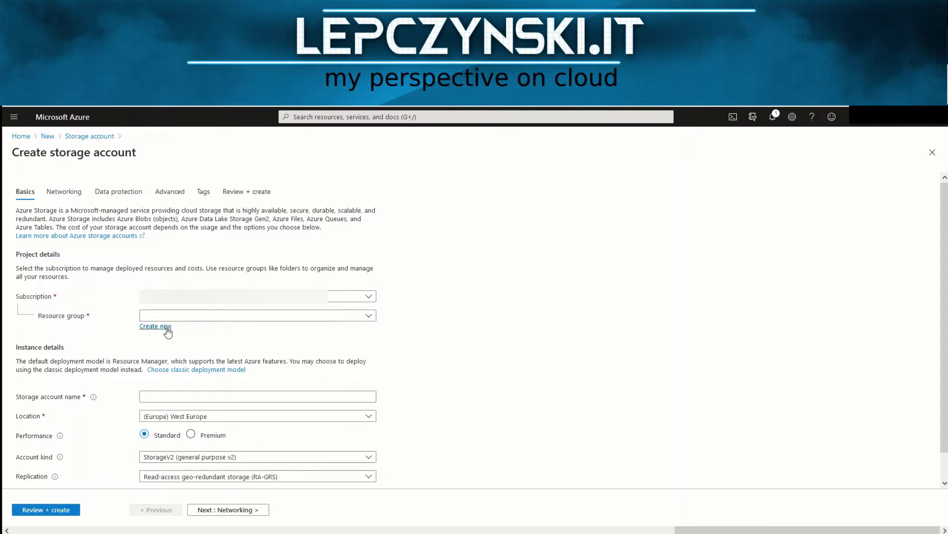
# Step: Create a new resource group named demo001 for the storage account
pyautogui.click(156, 335)
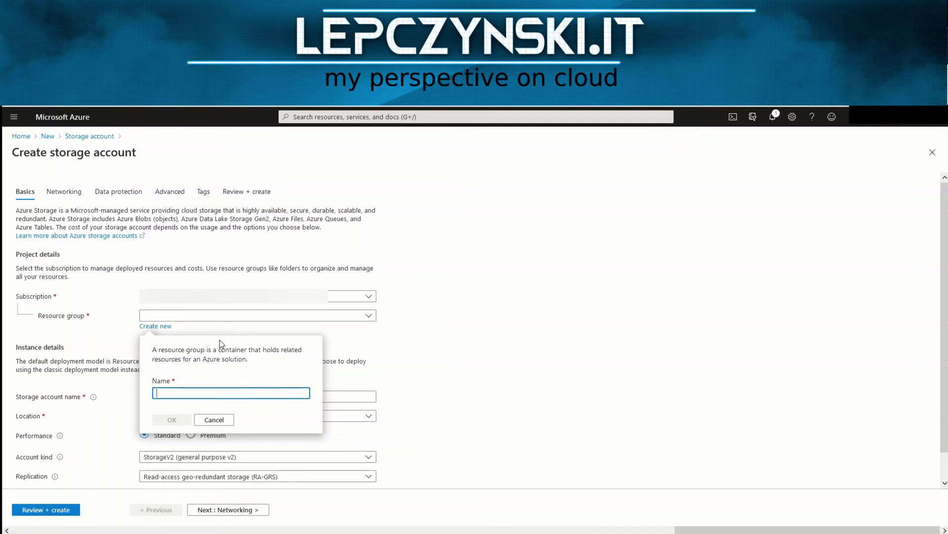
pyautogui.write('demo00')
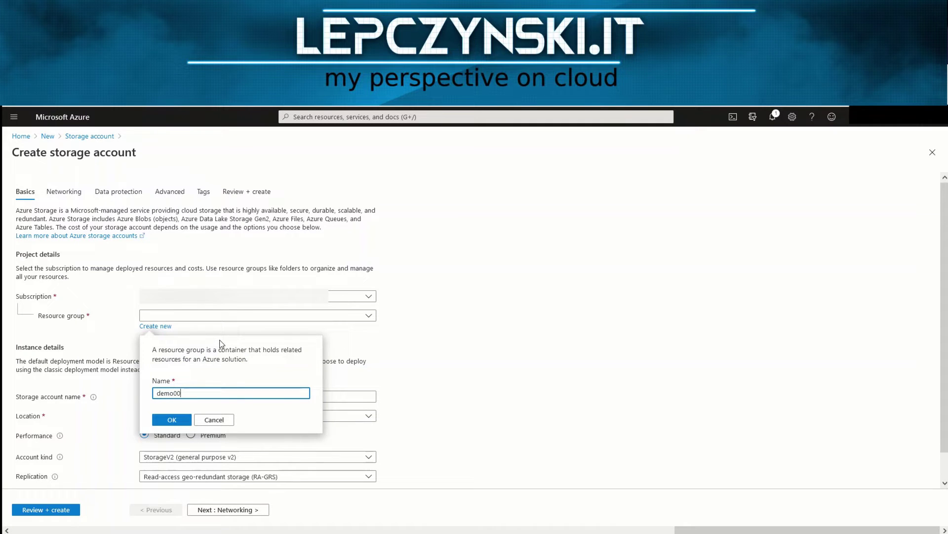
pyautogui.write('1')
pyautogui.click(172, 421)
# Step: Name the storage account lepczynski001 and set its replication to Locally-redundant storage (LRS)
pyautogui.click(198, 399)
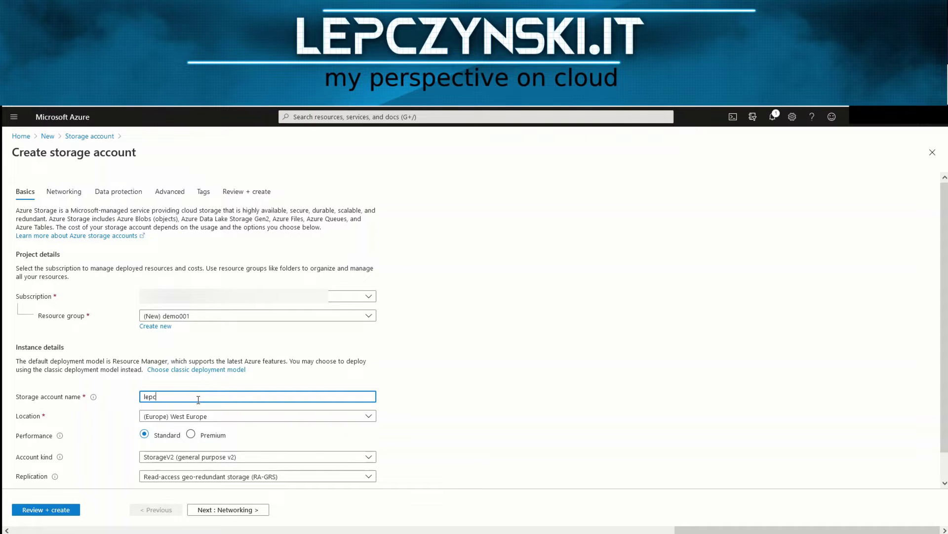
pyautogui.write('lepczynski001')
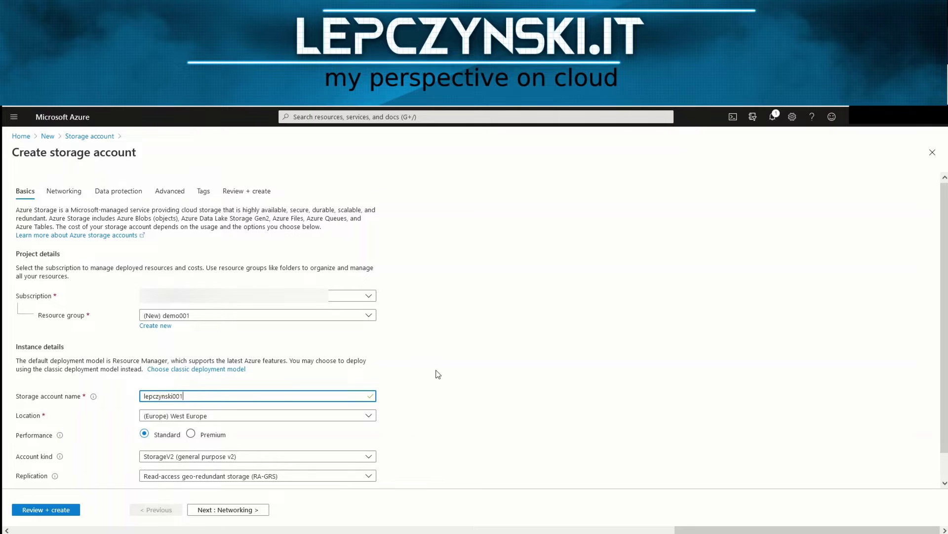
pyautogui.scroll(-1, 437, 373)
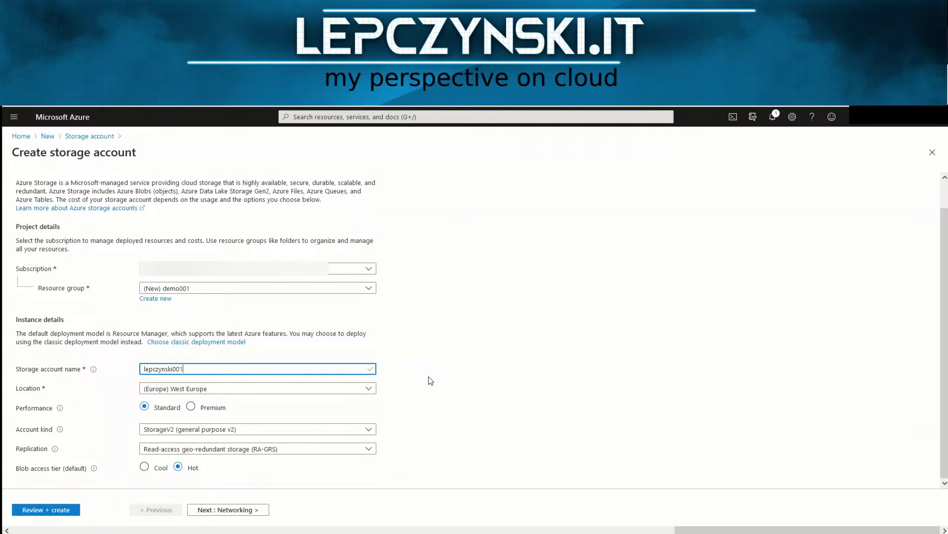
pyautogui.click(358, 455)
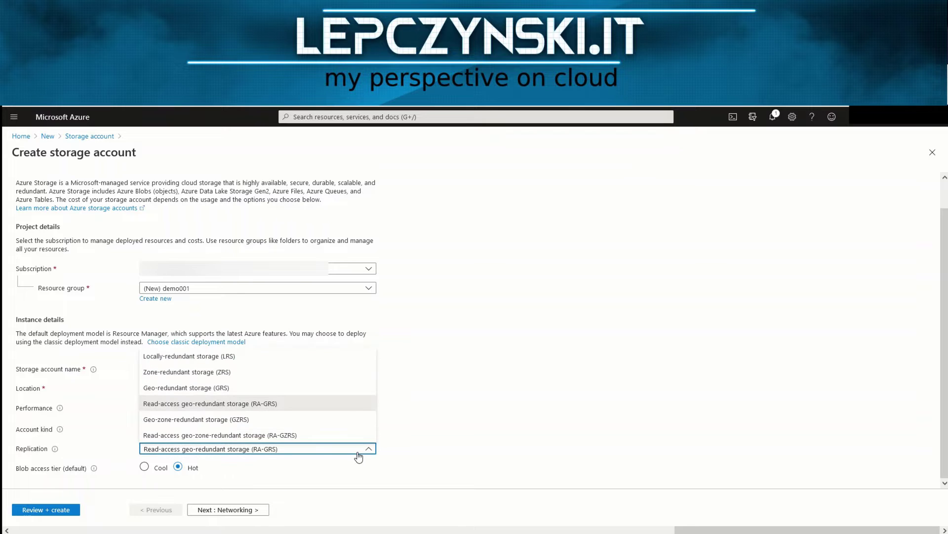
pyautogui.click(215, 358)
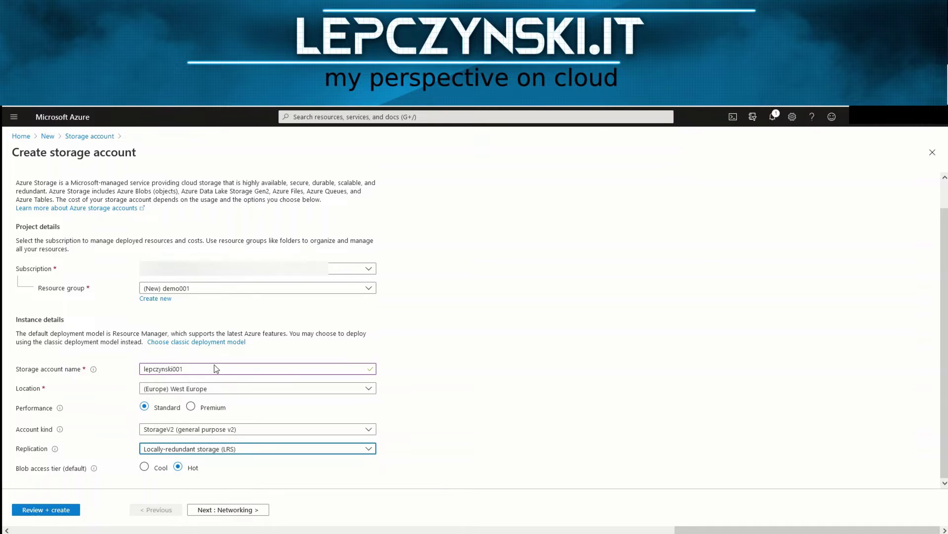
# Step: Accept the default networking, data protection and advanced settings and proceed to the storage account's tags
pyautogui.click(235, 509)
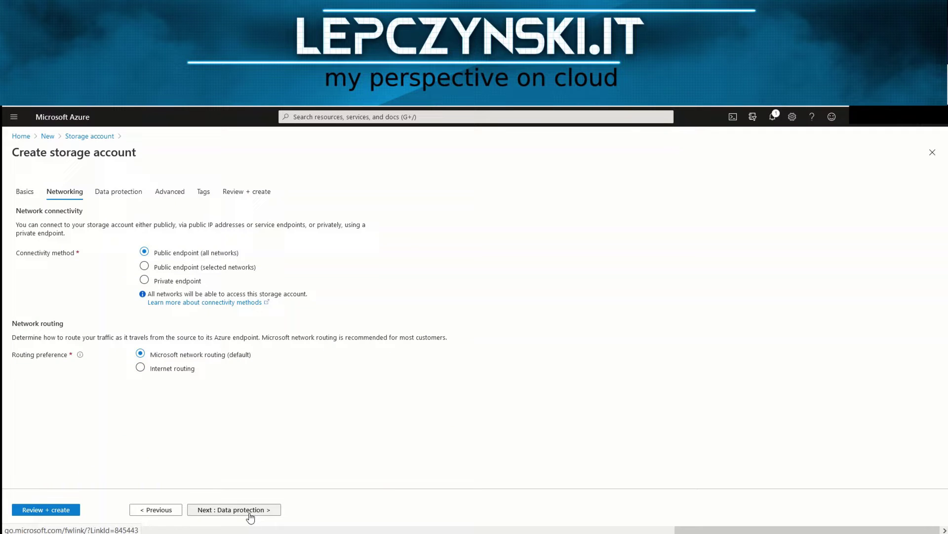
pyautogui.click(250, 510)
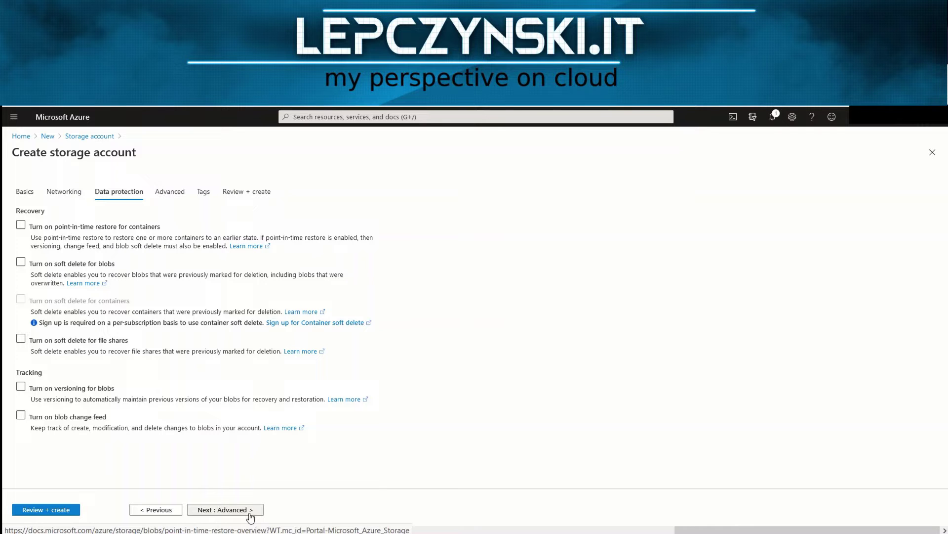
pyautogui.click(251, 515)
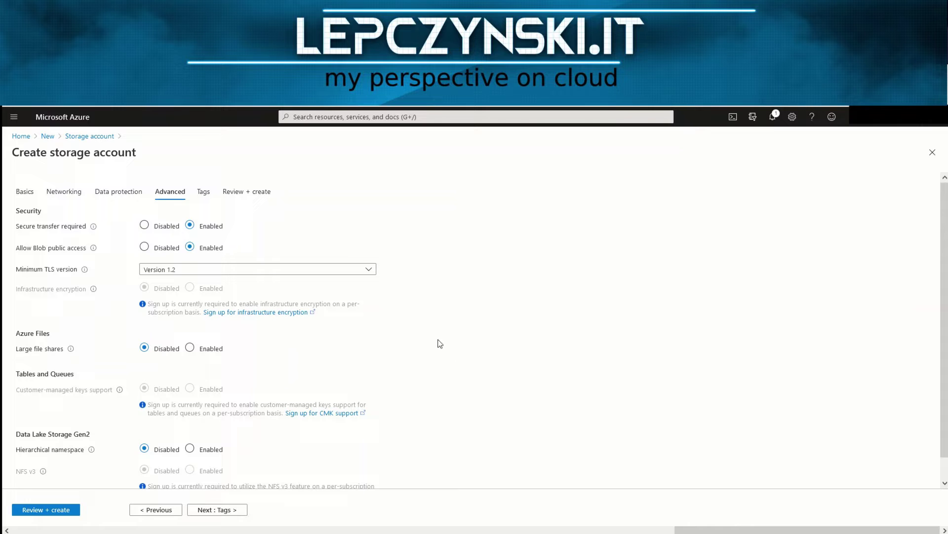
pyautogui.scroll(-1, 441, 339)
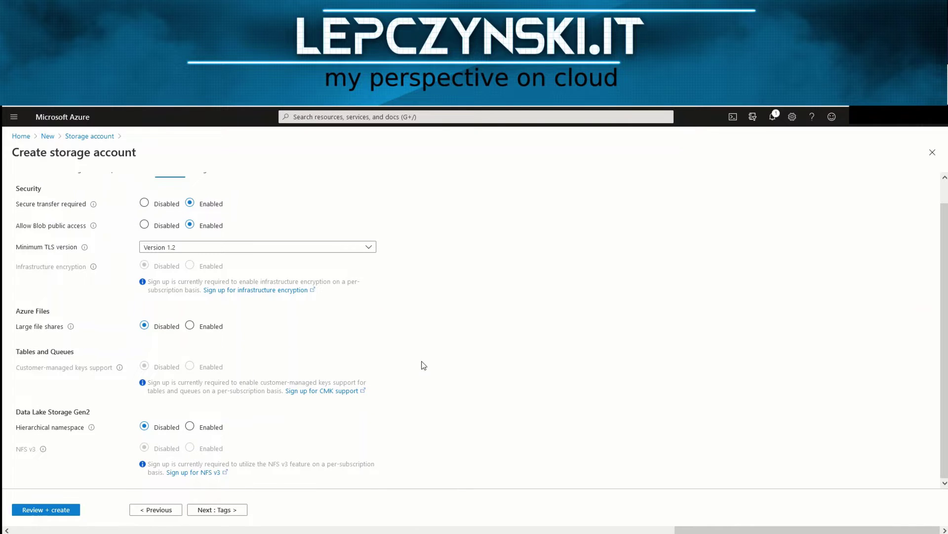
pyautogui.click(218, 513)
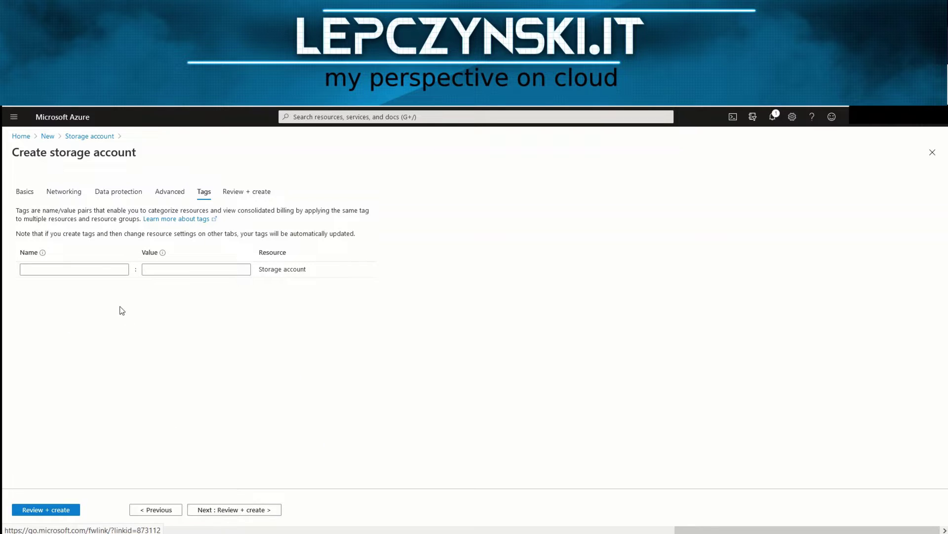
# Step: Add a tag named environment with the value demo to the storage account
pyautogui.click(89, 270)
pyautogui.write('env')
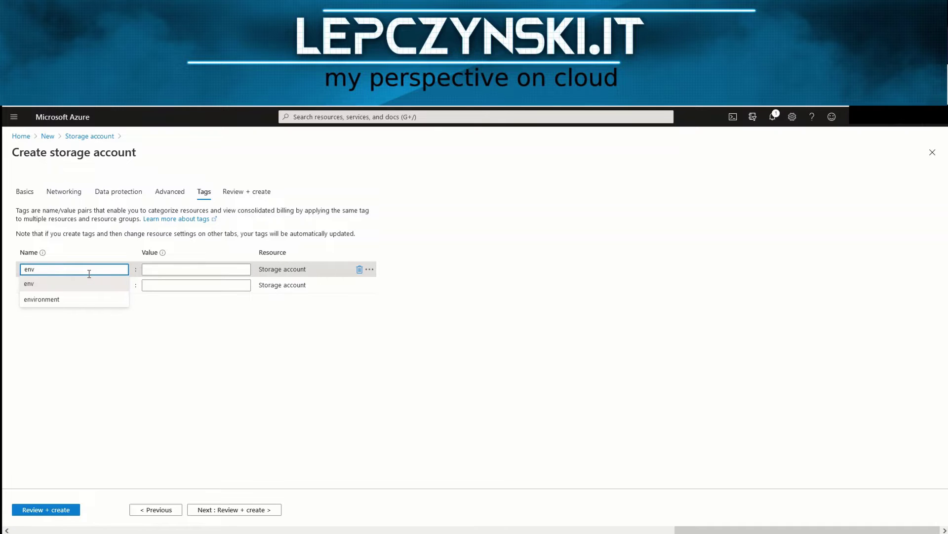
pyautogui.click(54, 300)
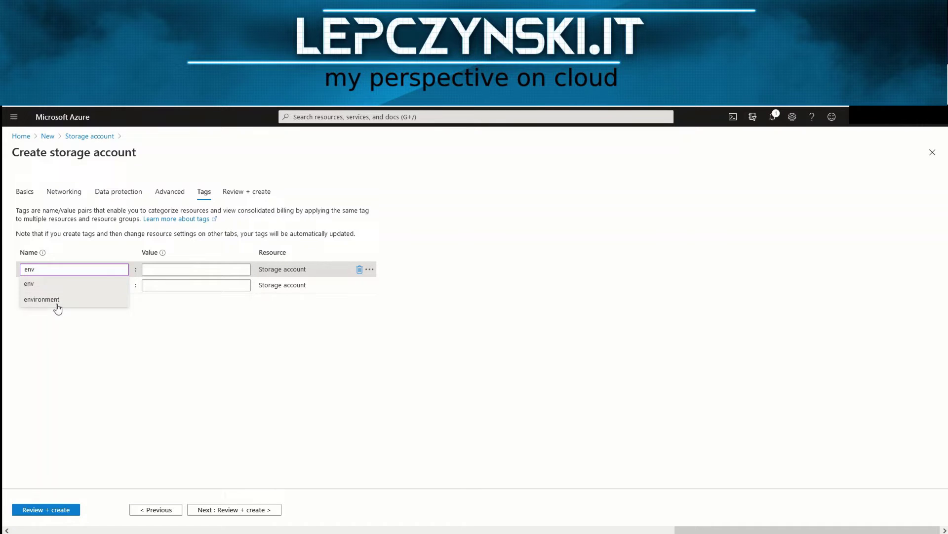
pyautogui.click(189, 270)
pyautogui.write('demo')
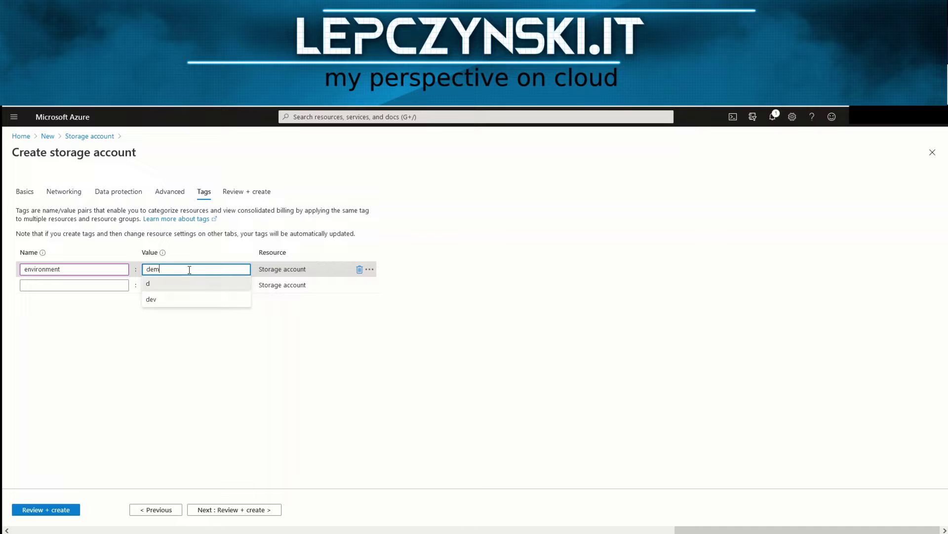
pyautogui.click(164, 284)
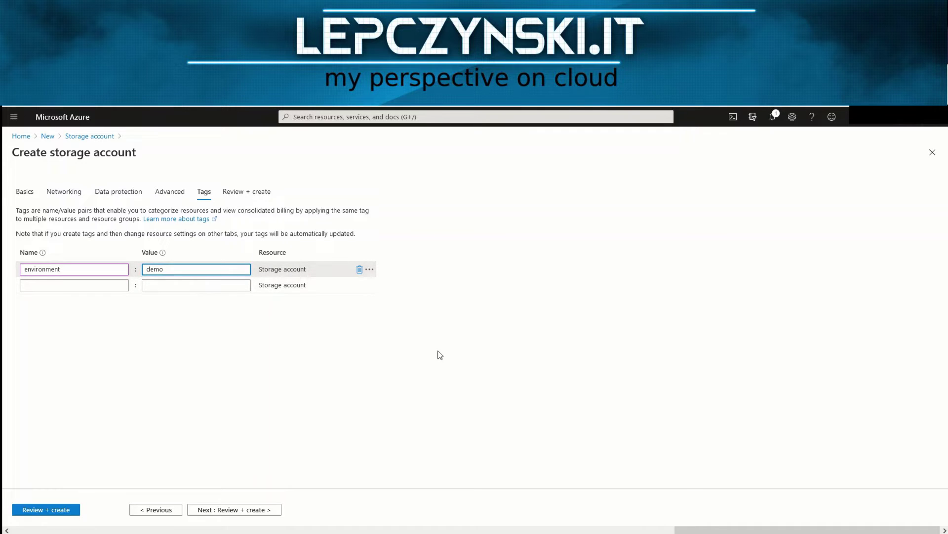
# Step: Validate and create the storage account, and open the deployed resource
pyautogui.click(257, 514)
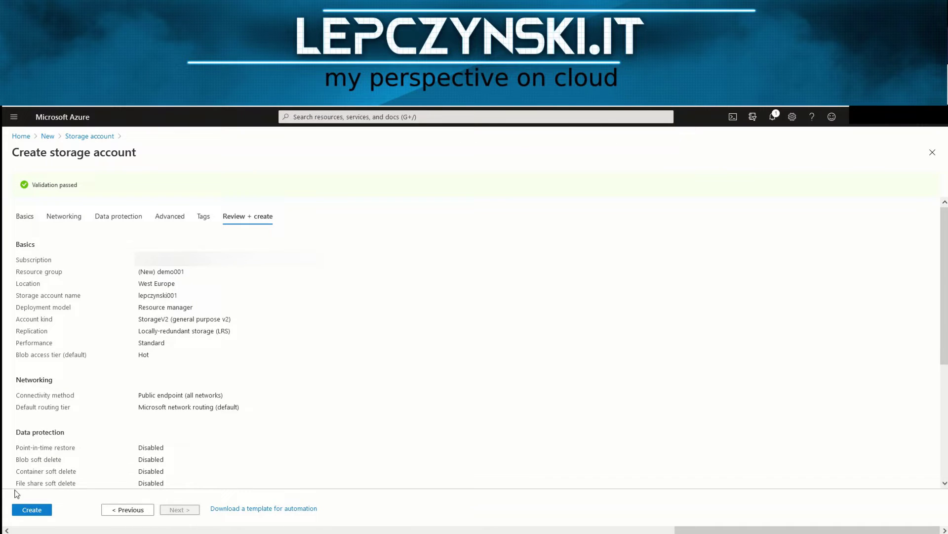
pyautogui.click(28, 510)
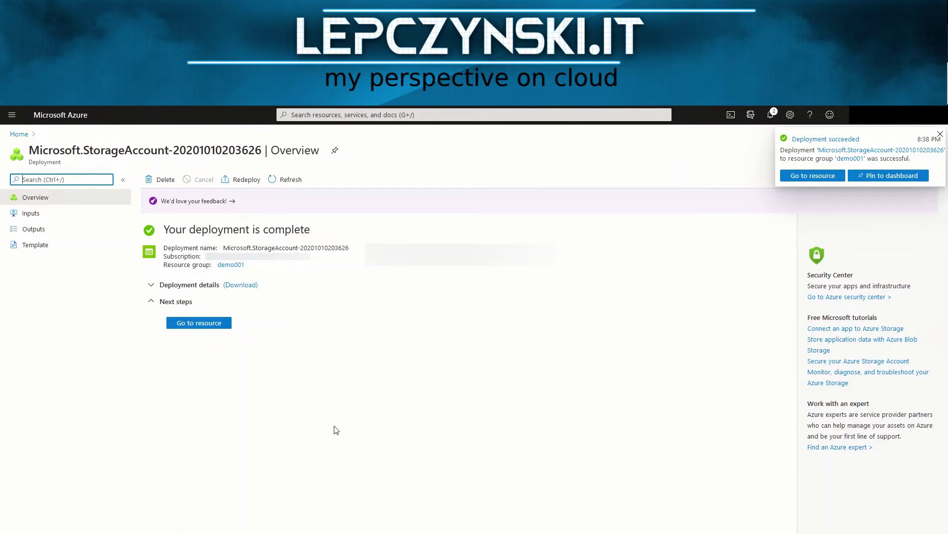
pyautogui.click(208, 330)
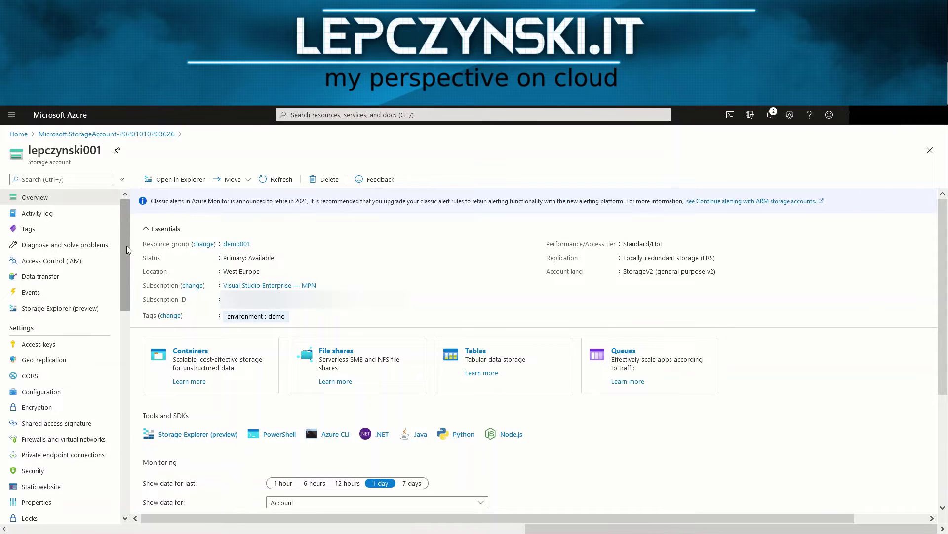
# Step: Enable and save static website hosting with index.html as the index document, and select the primary endpoint address
pyautogui.moveTo(127, 245); pyautogui.dragTo(132, 330)
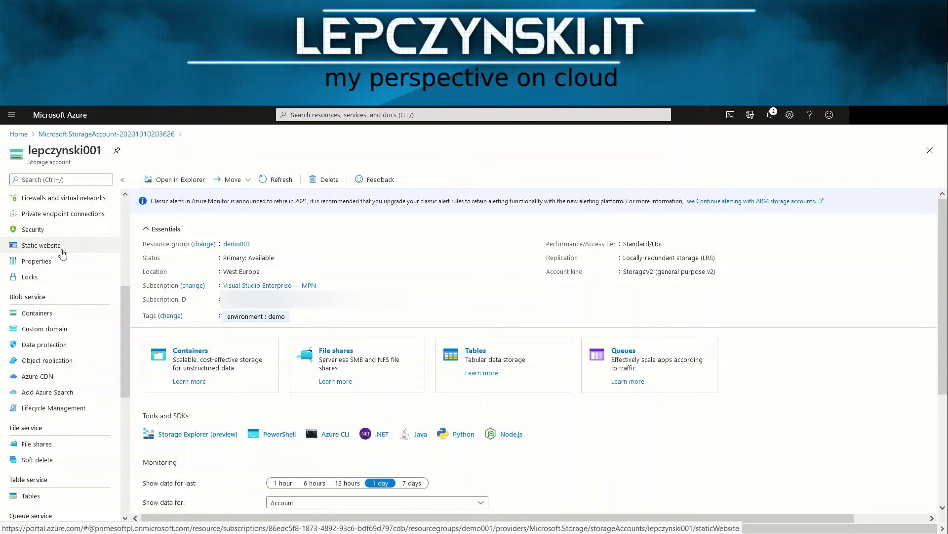
pyautogui.click(68, 253)
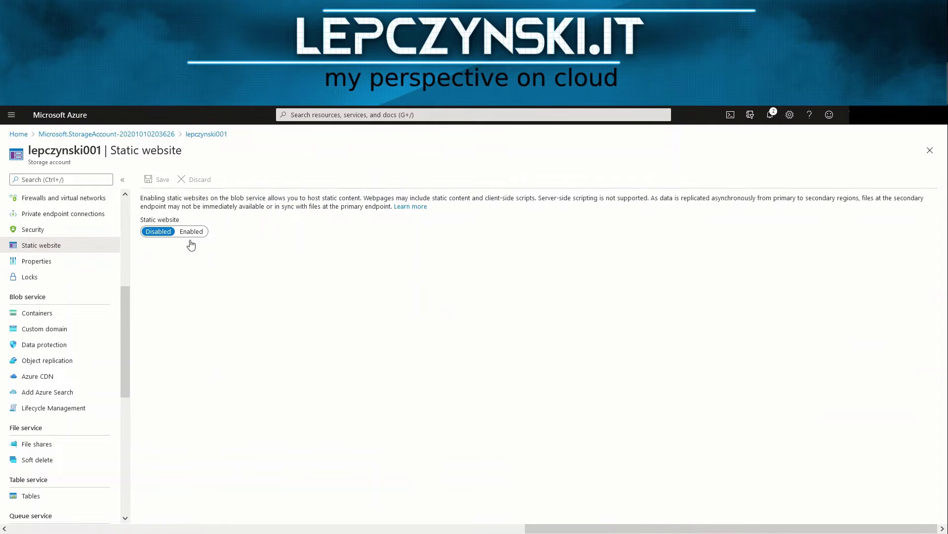
pyautogui.click(192, 232)
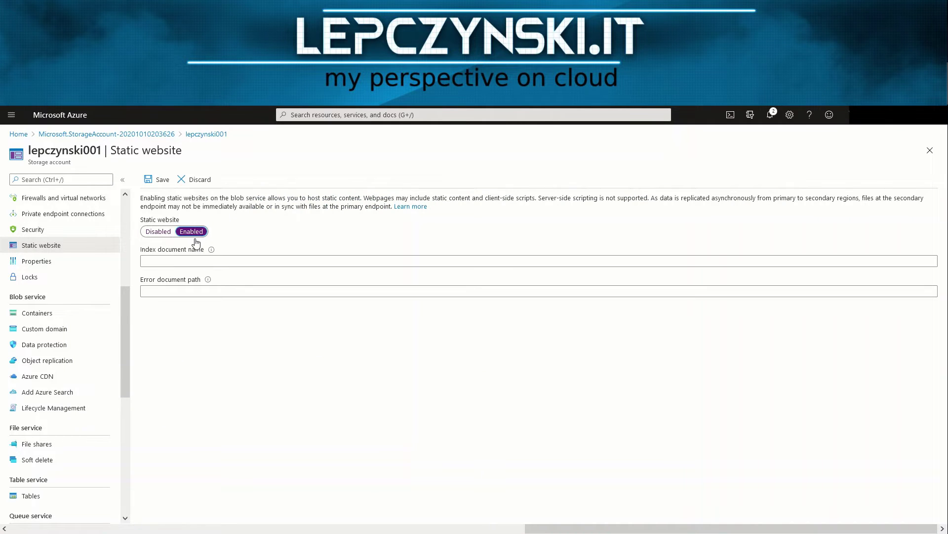
pyautogui.click(185, 267)
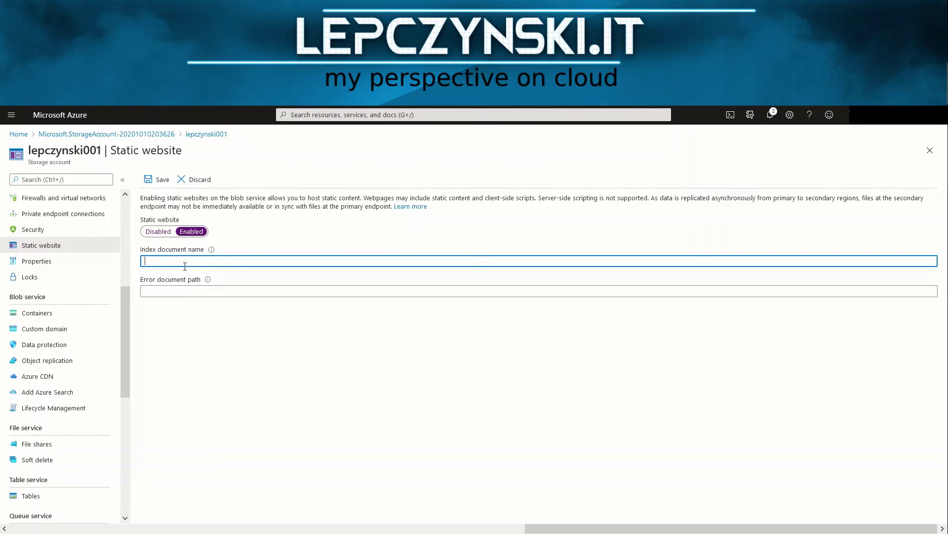
pyautogui.write('ind')
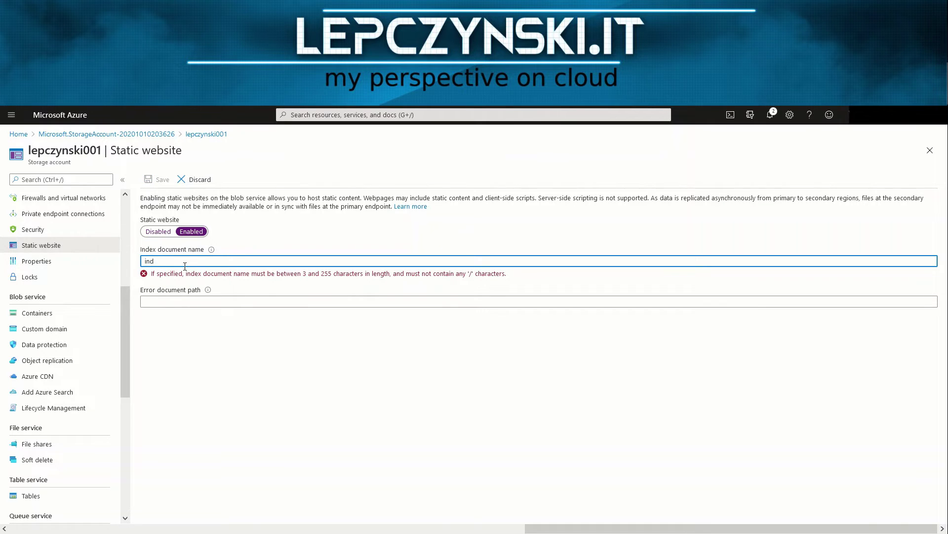
pyautogui.write('ex.html')
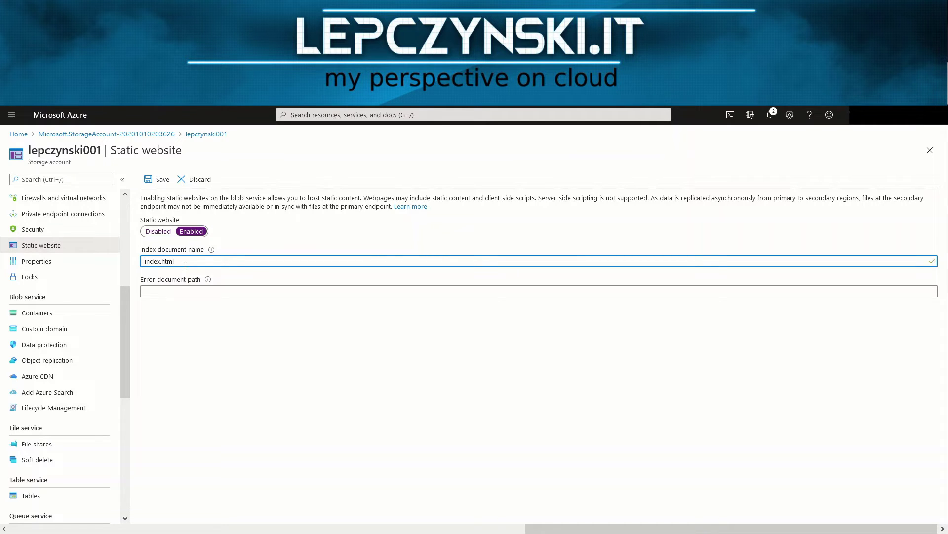
pyautogui.click(278, 366)
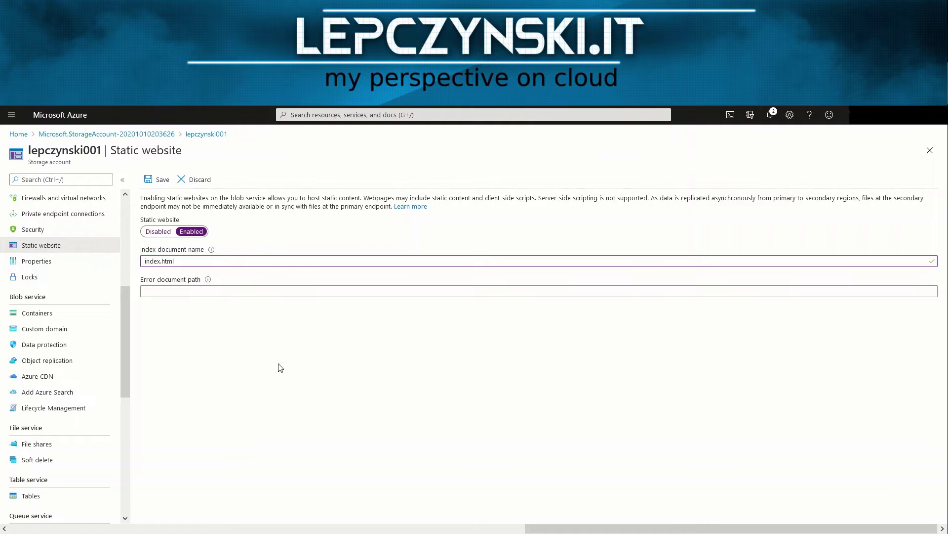
pyautogui.click(164, 180)
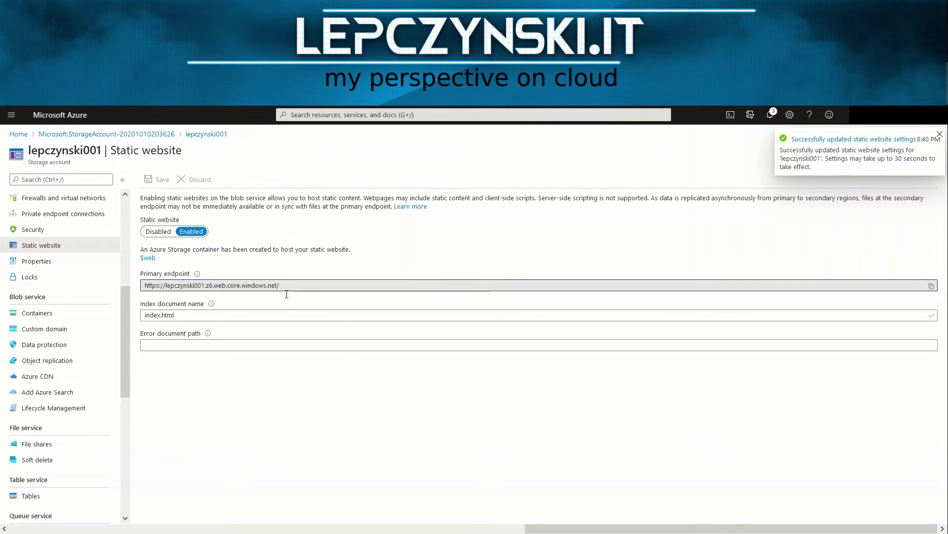
pyautogui.moveTo(284, 286); pyautogui.dragTo(93, 282)
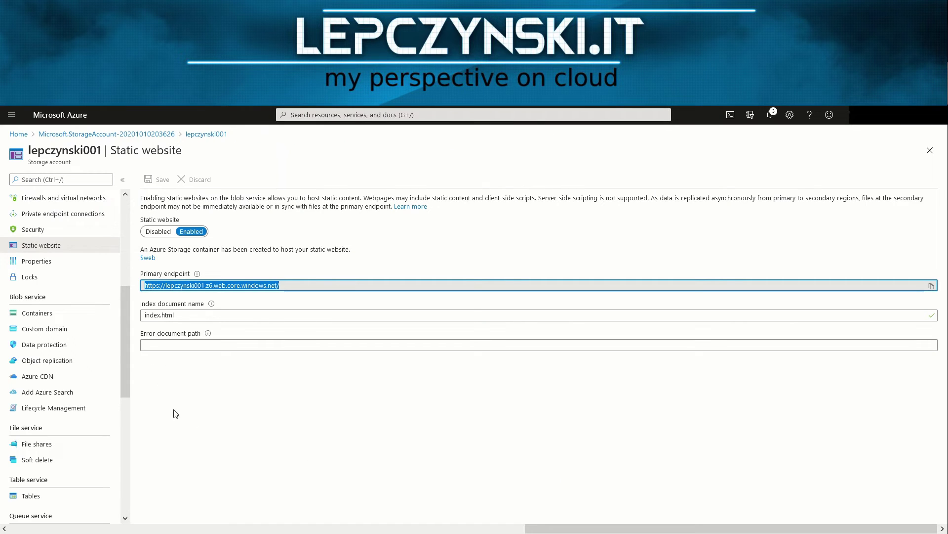
# Step: Upload index.html to the $web container of the storage account and close the upload form
pyautogui.moveTo(127, 337); pyautogui.dragTo(126, 340)
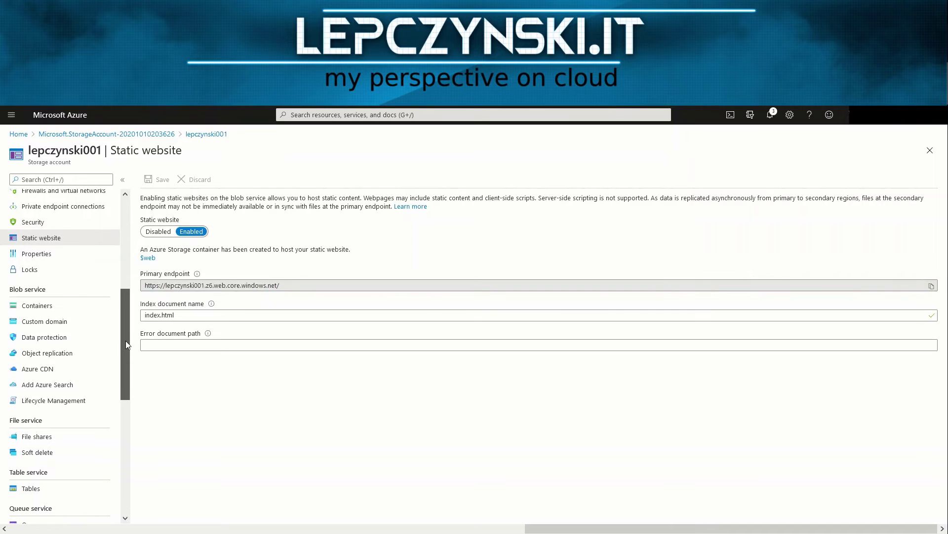
pyautogui.click(37, 311)
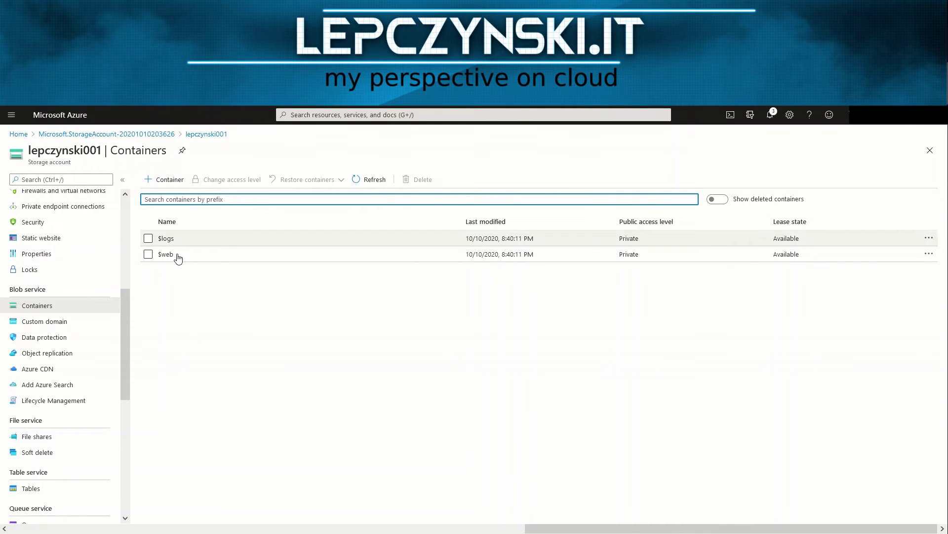
pyautogui.click(173, 263)
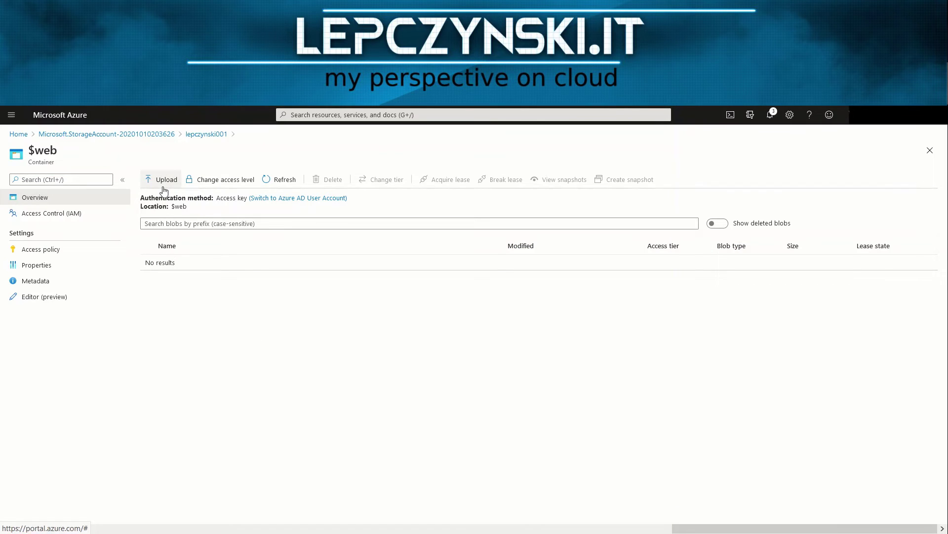
pyautogui.click(164, 187)
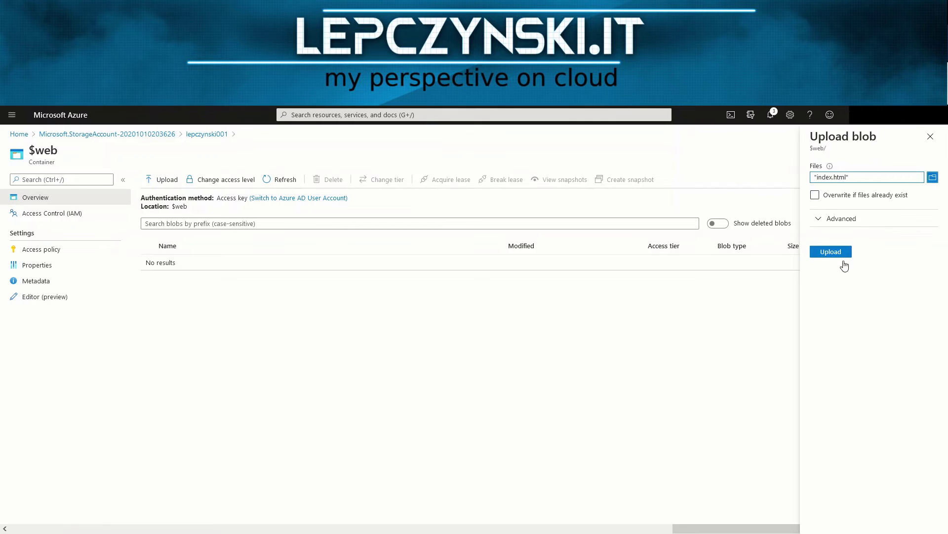
pyautogui.click(840, 256)
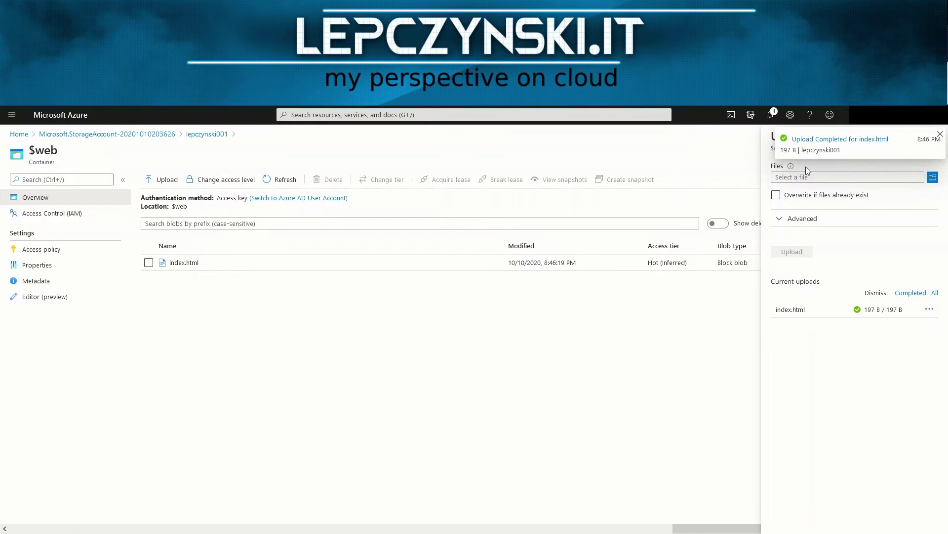
pyautogui.click(940, 135)
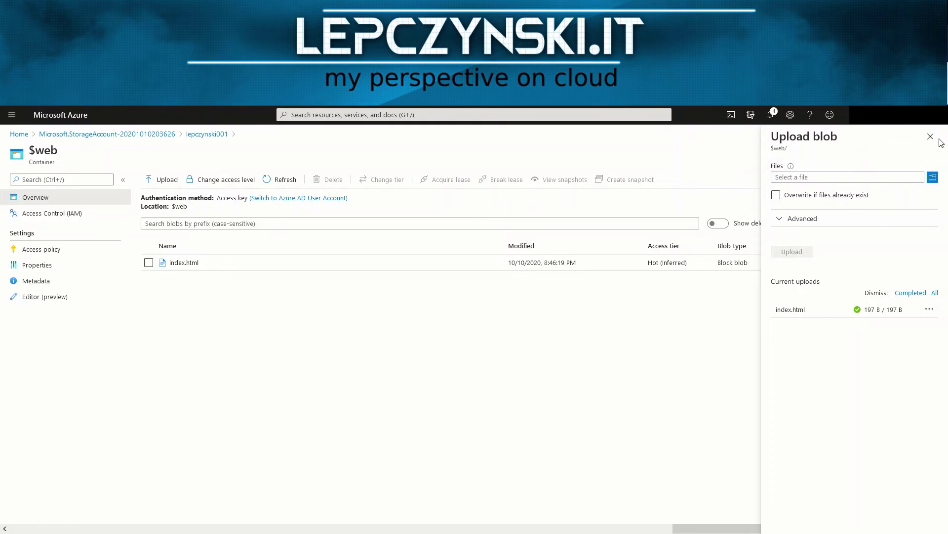
pyautogui.click(931, 136)
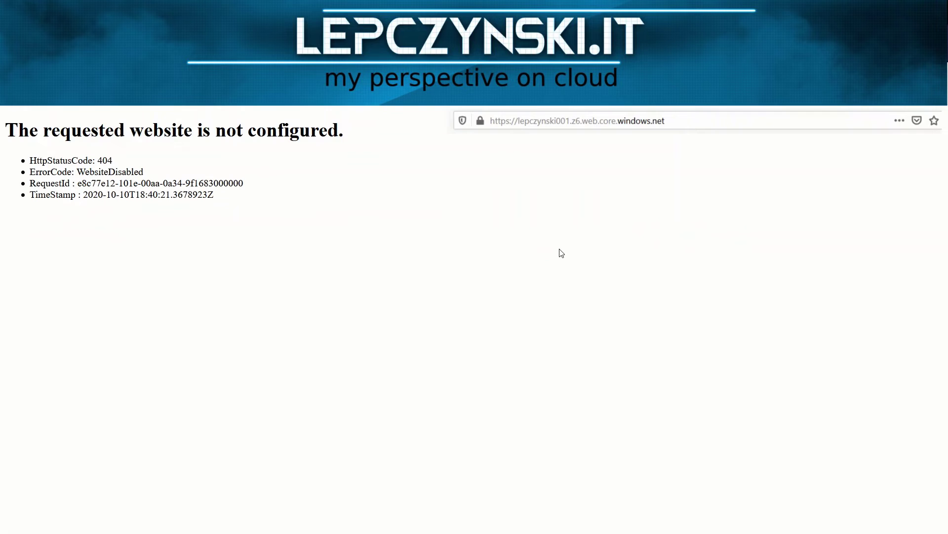
# Step: Reload the static website's primary endpoint page to check the uploaded index.html
pyautogui.press('F5')
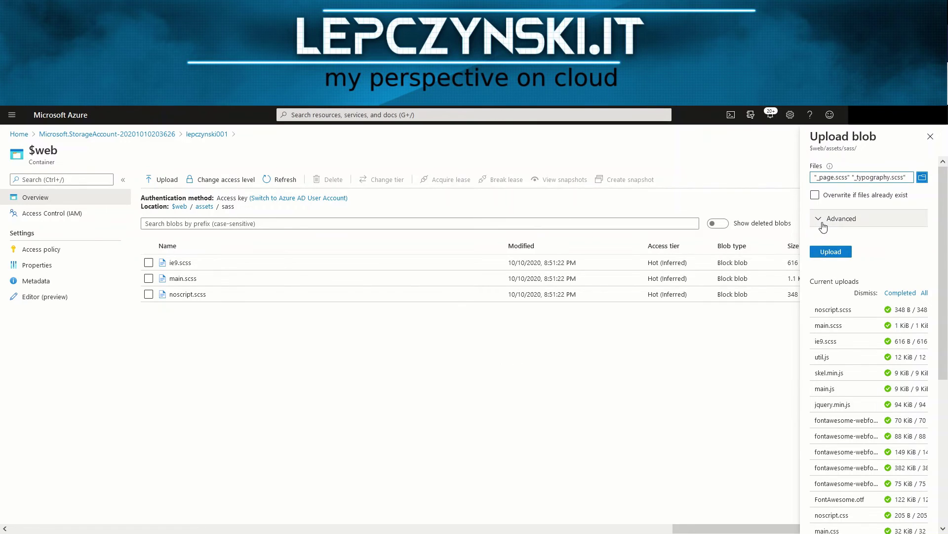
# Step: Upload _page.scss and _typography.scss to a folder named base under assets/sass, and dismiss the upload notifications
pyautogui.click(824, 221)
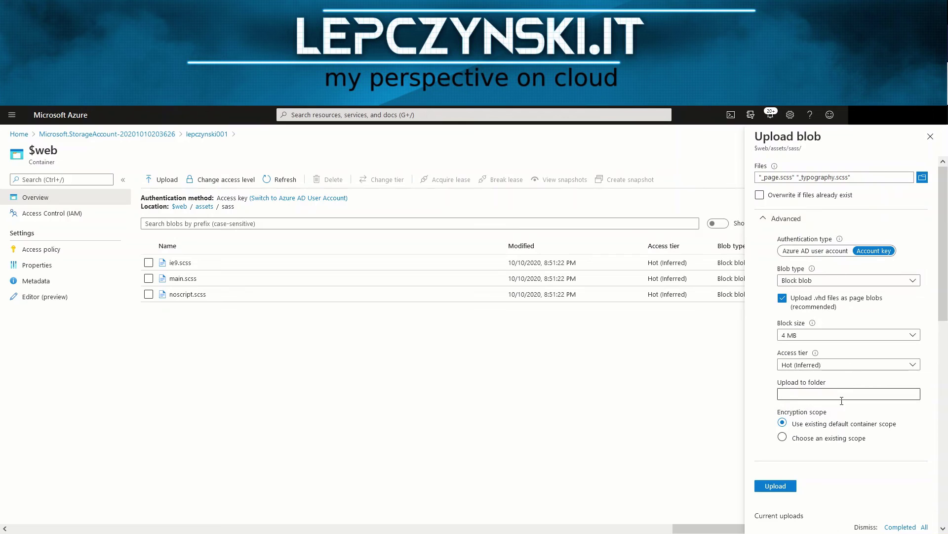
pyautogui.click(839, 395)
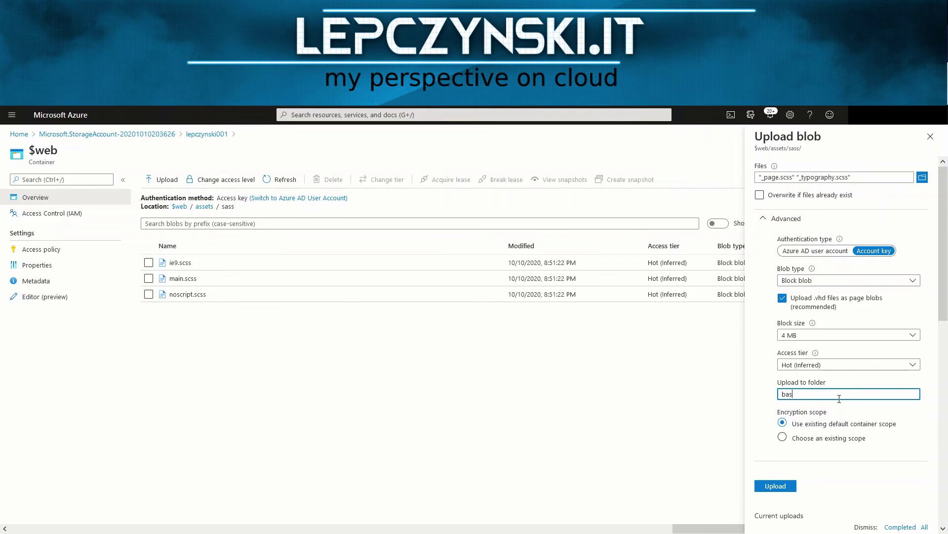
pyautogui.click(785, 488)
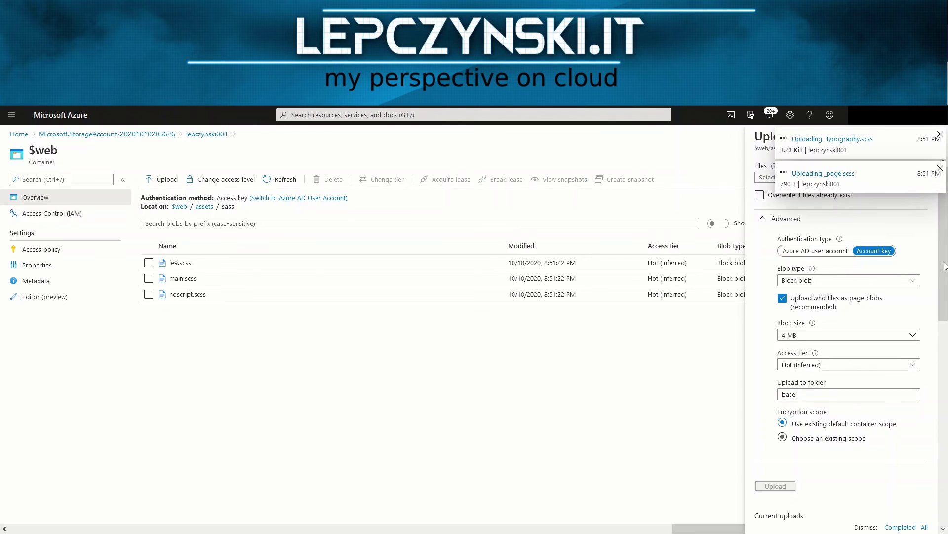
pyautogui.click(940, 169)
pyautogui.click(940, 134)
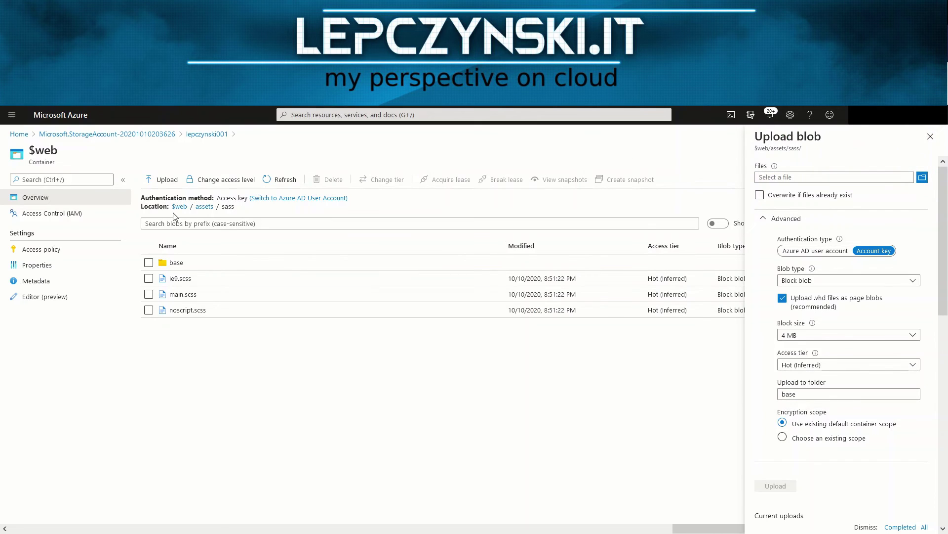
# Step: Upload the component SCSS files to a folder named components and the layout SCSS files to a folder named layout, both under assets/sass
pyautogui.moveTo(817, 393); pyautogui.dragTo(775, 402)
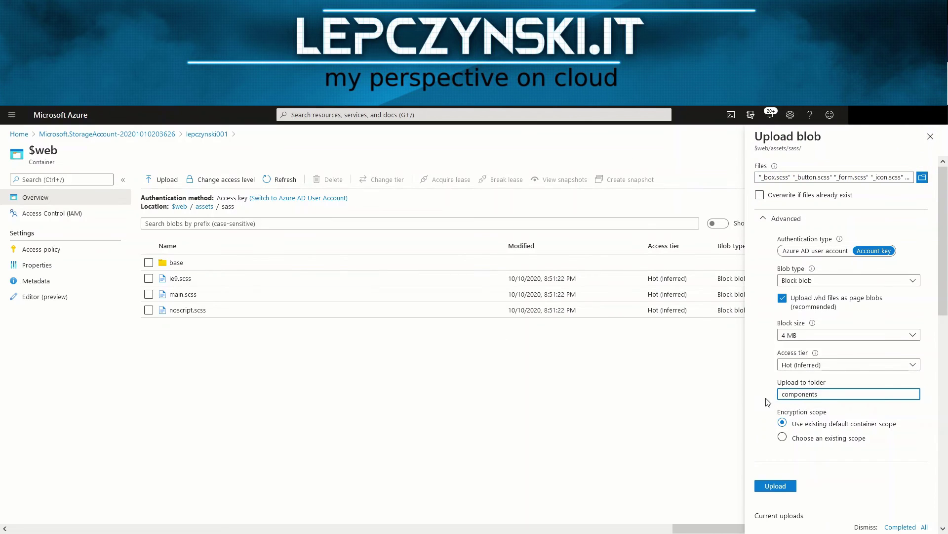
pyautogui.press('Return')
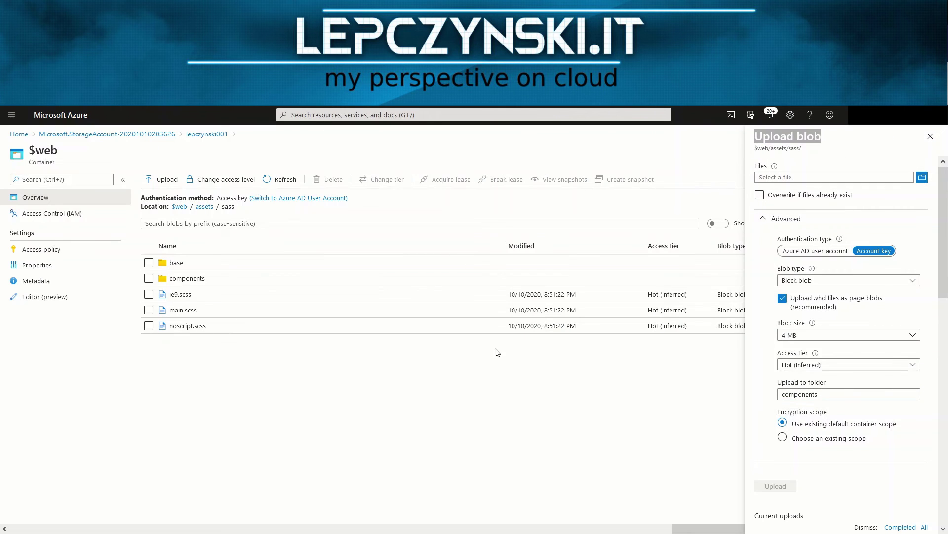
pyautogui.moveTo(820, 394); pyautogui.dragTo(778, 395)
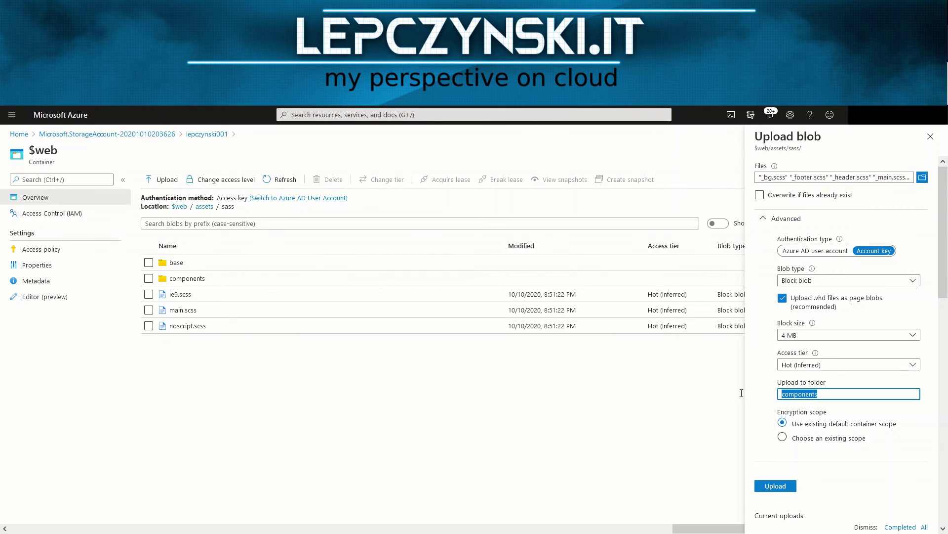
pyautogui.write('layout')
pyautogui.press('Return')
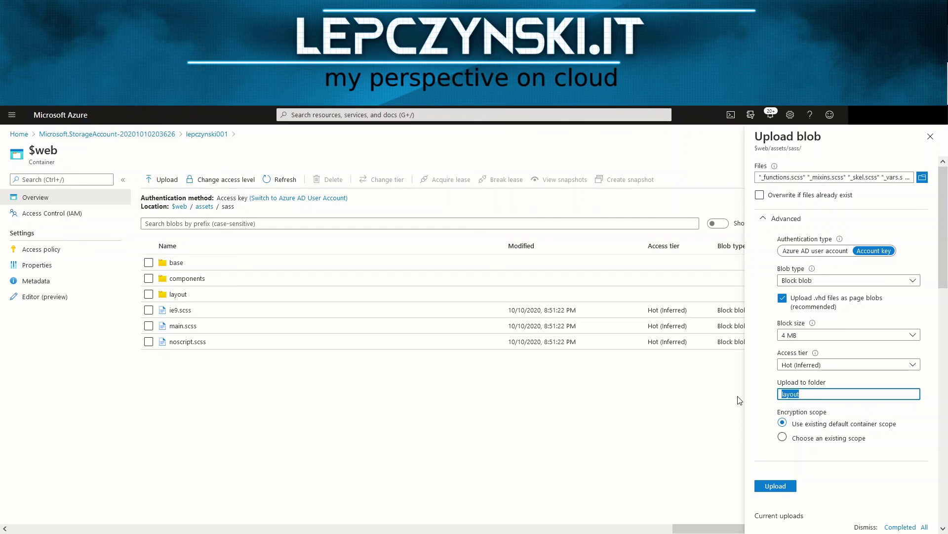
# Step: Upload _functions.scss, _mixins.scss, _skel.scss and _vars.scss to a folder named libs under assets/sass, and return to the $web root
pyautogui.write('libs')
pyautogui.press('Return')
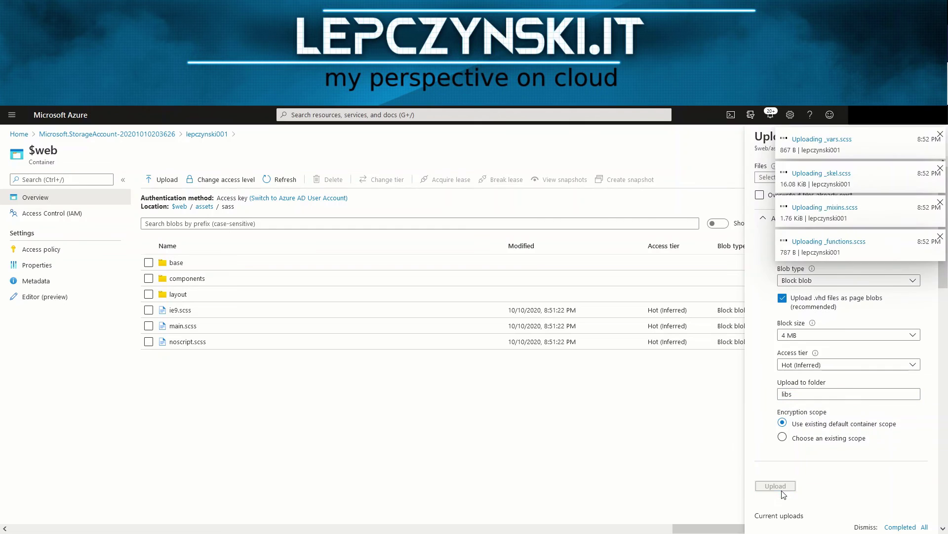
pyautogui.click(429, 207)
pyautogui.click(179, 206)
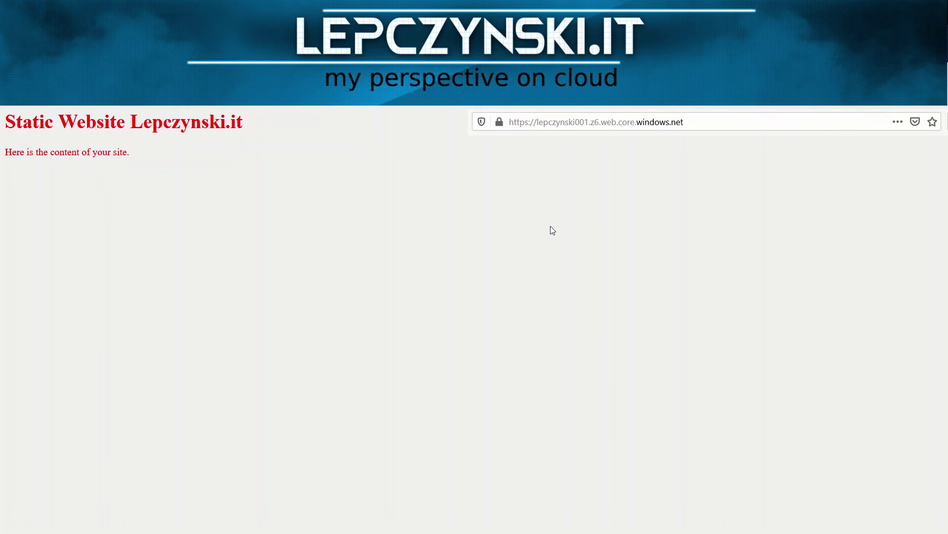
# Step: Reload the static website and check its Intro, Work, About and Contact sections, closing each one after viewing
pyautogui.press('F5')
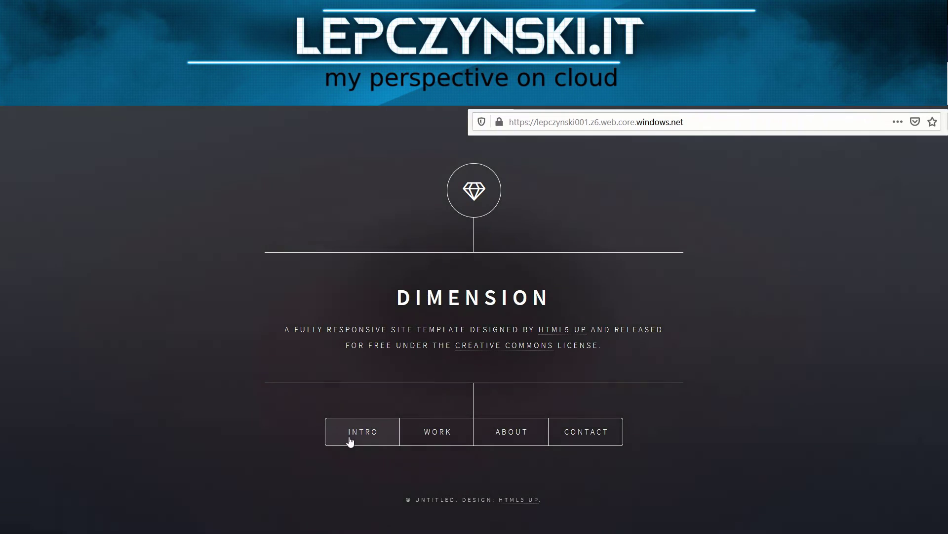
pyautogui.click(350, 441)
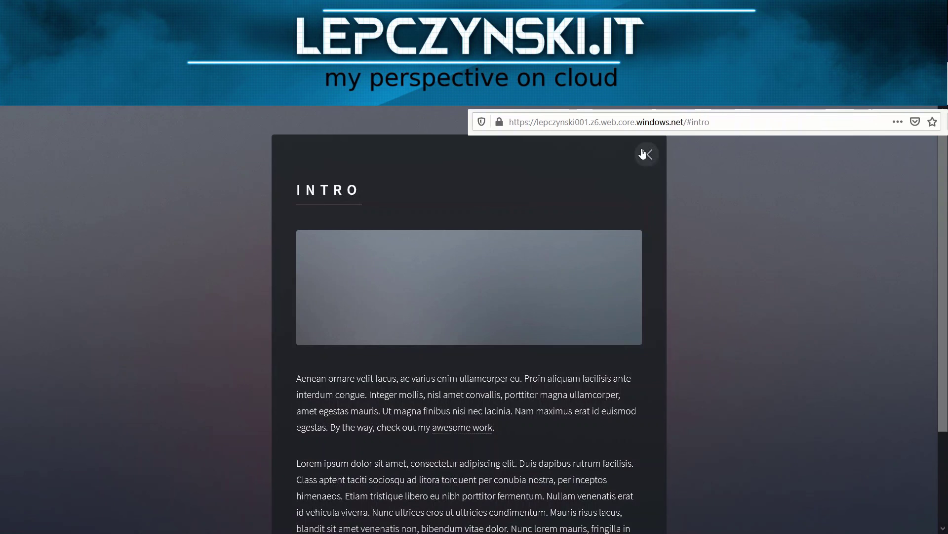
pyautogui.click(648, 160)
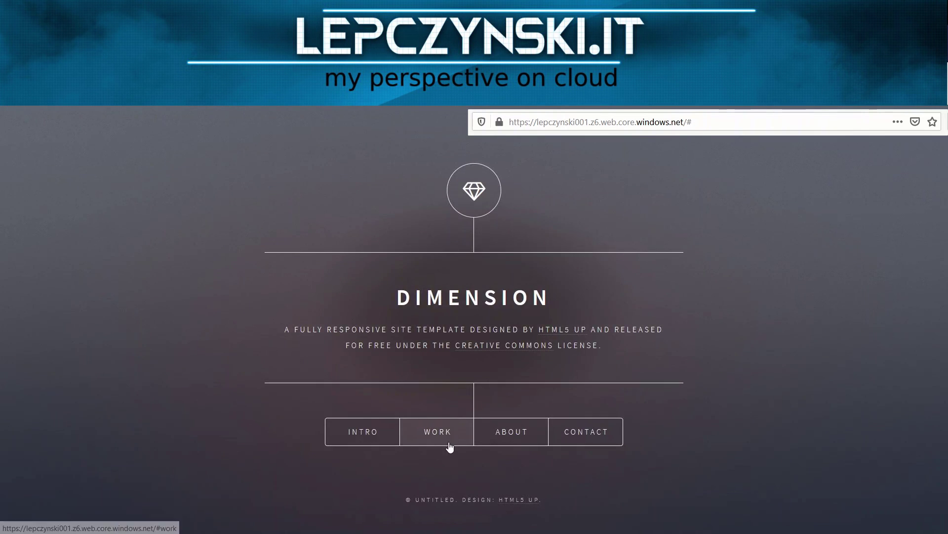
pyautogui.click(449, 442)
pyautogui.click(655, 167)
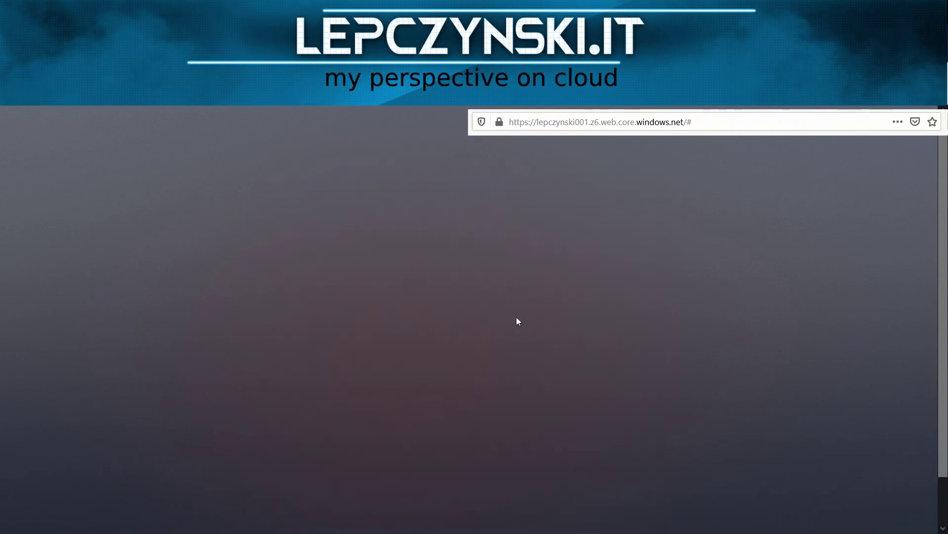
pyautogui.click(502, 443)
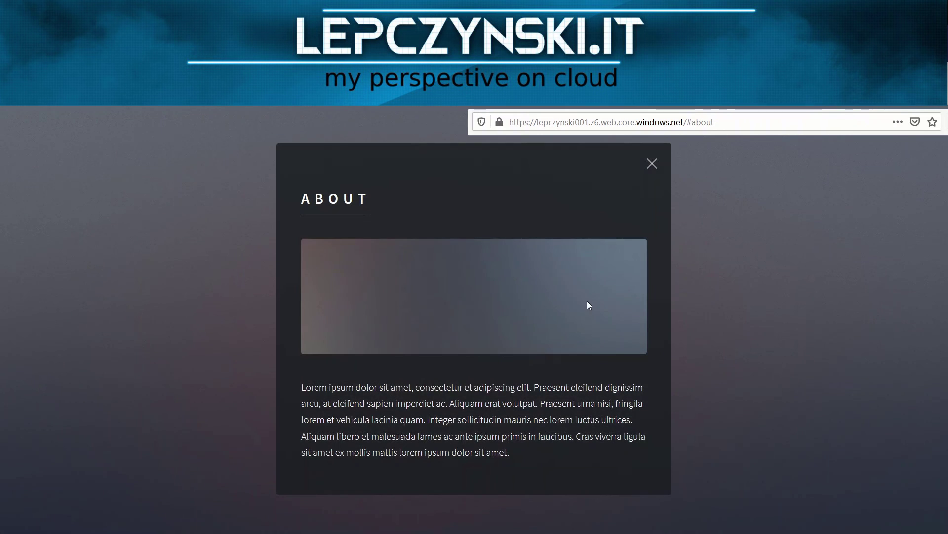
pyautogui.click(652, 167)
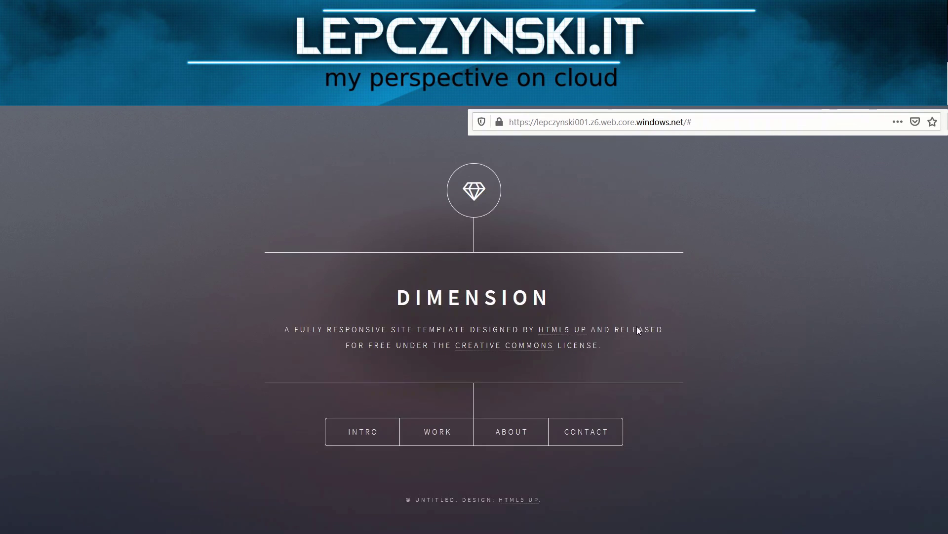
pyautogui.click(590, 440)
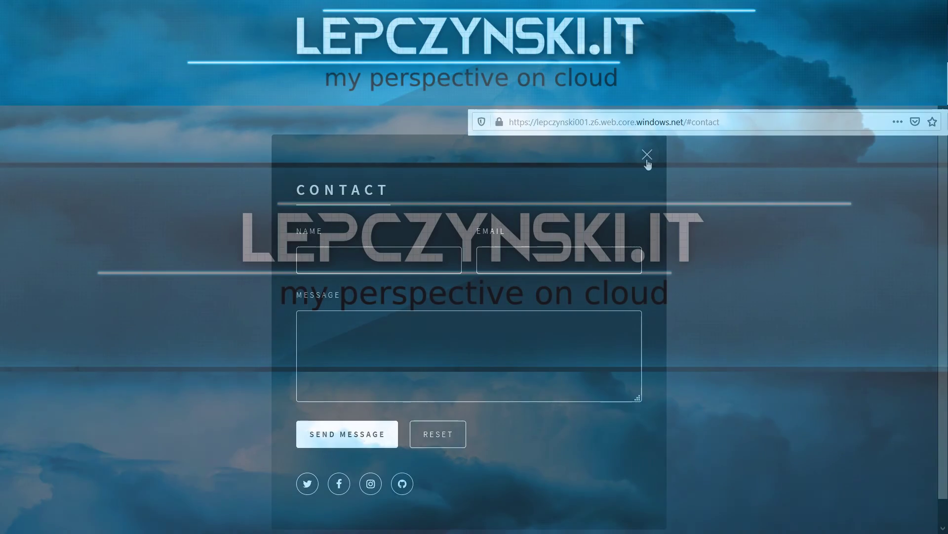
pyautogui.click(648, 156)
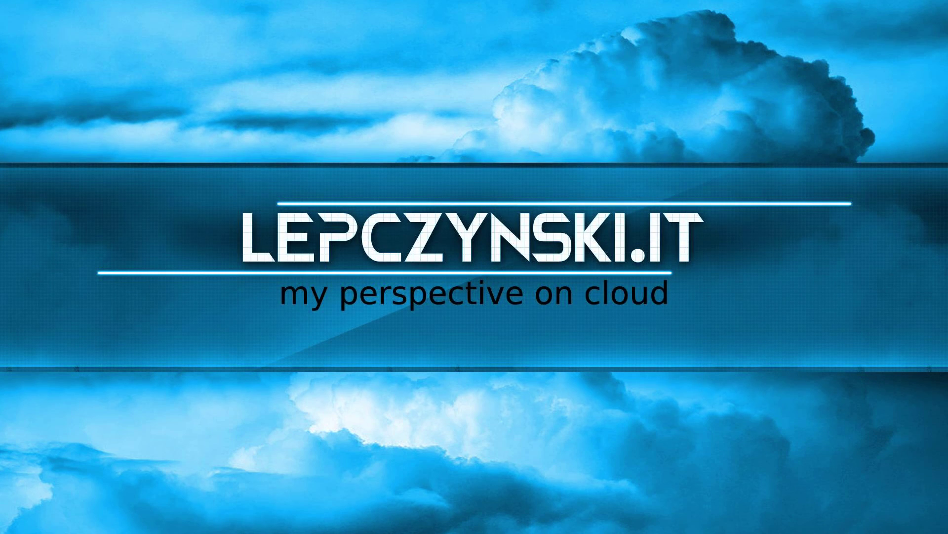